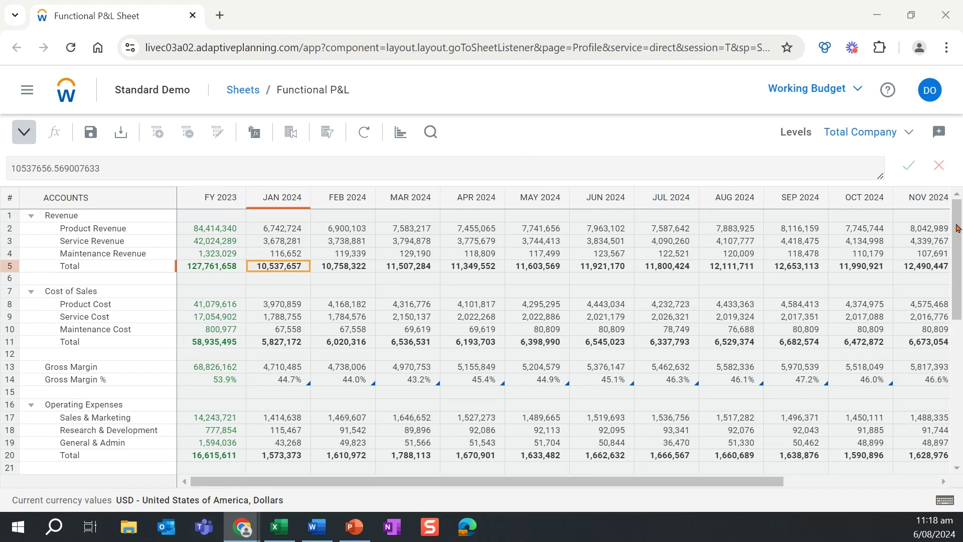
# Review the Functional P&L sheet's Feb 2024 figures, then bring the AOC_Board_Package workbook forward.
pyautogui.moveTo(958, 228); pyautogui.dragTo(959, 273)
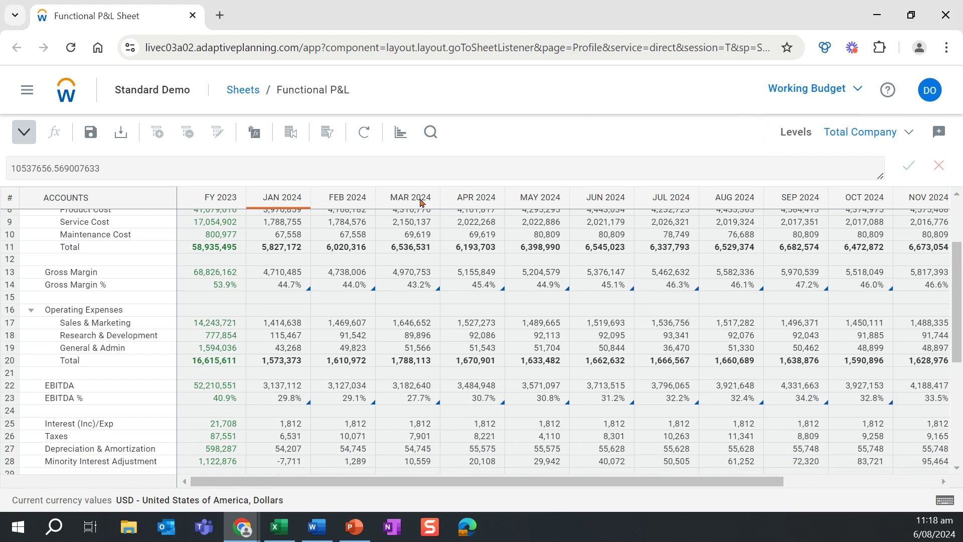
pyautogui.scroll(5, 316, 229)
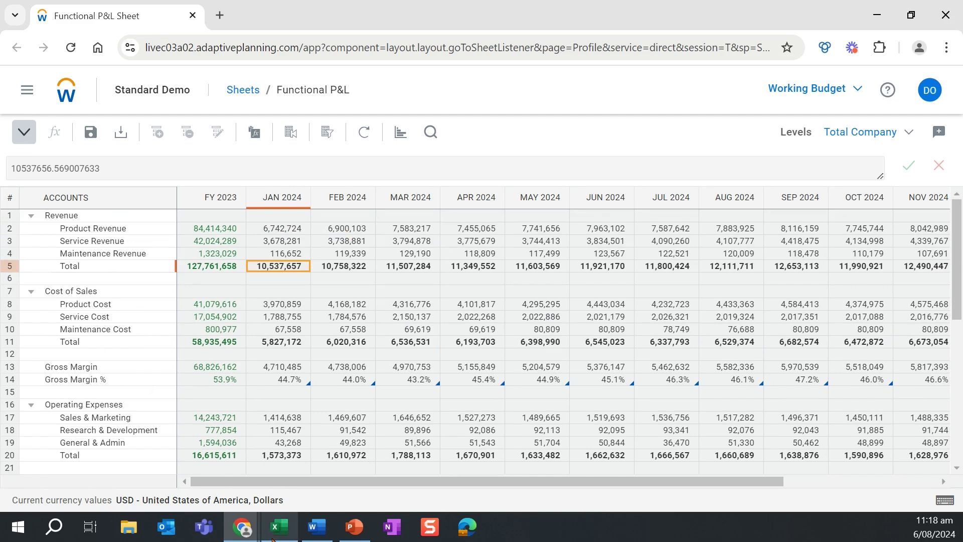
pyautogui.moveTo(281, 534)
pyautogui.click(296, 456)
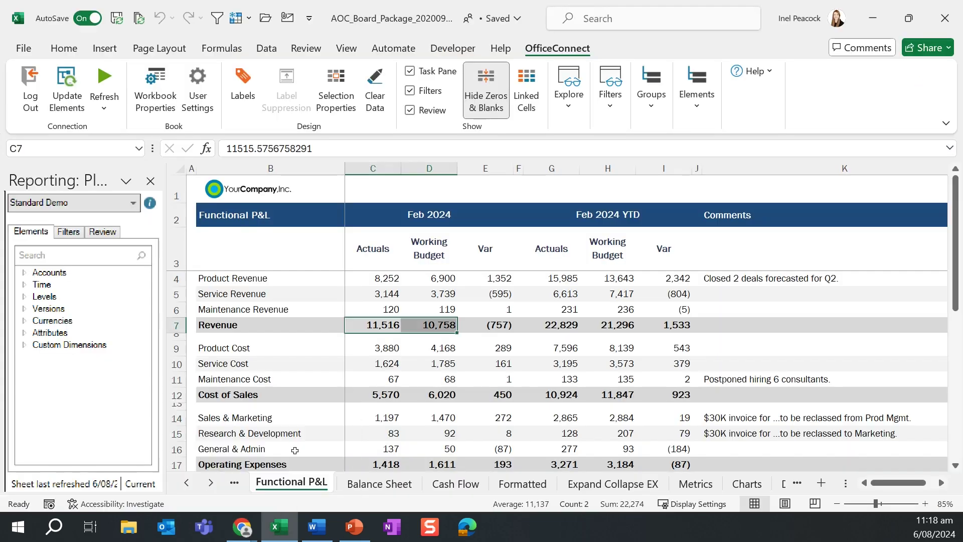
# Turn on Hide Zeros & Blanks and expand Accounts, Levels and Total Company to list Companies A, B and C.
pyautogui.click(486, 89)
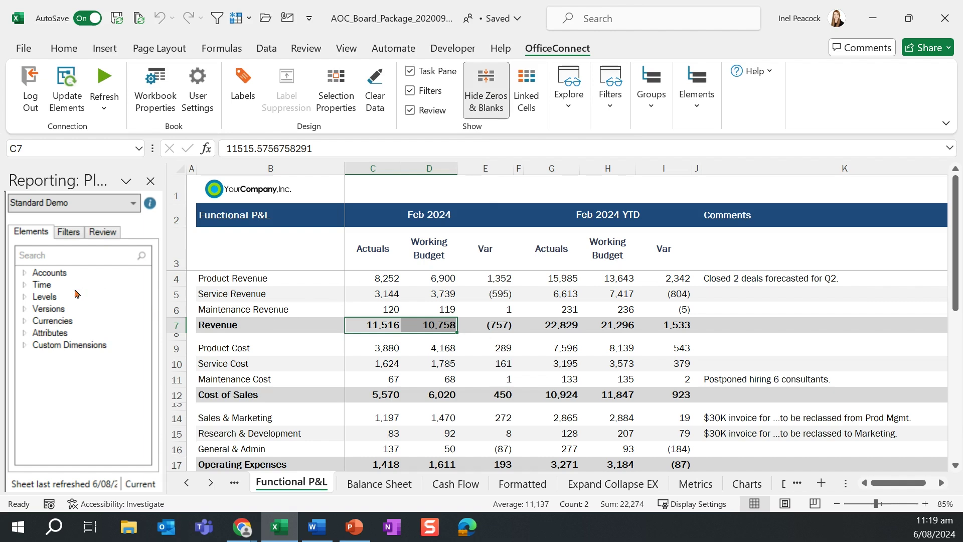
pyautogui.click(25, 274)
pyautogui.click(38, 286)
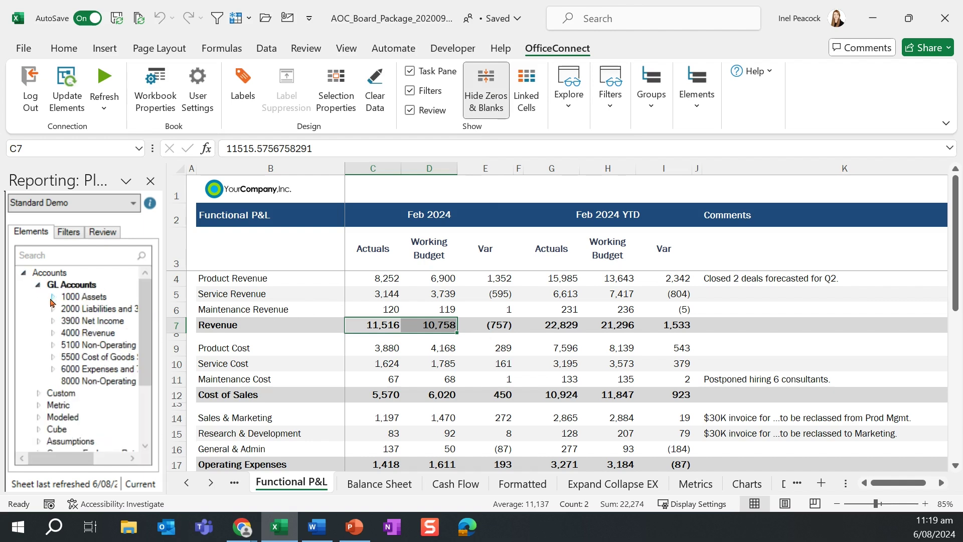
pyautogui.click(39, 286)
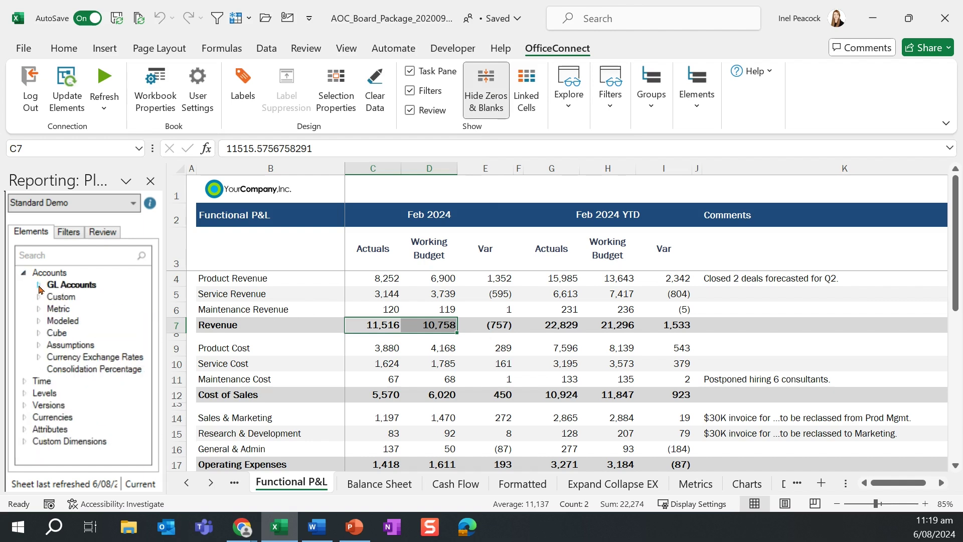
pyautogui.click(24, 393)
pyautogui.click(38, 406)
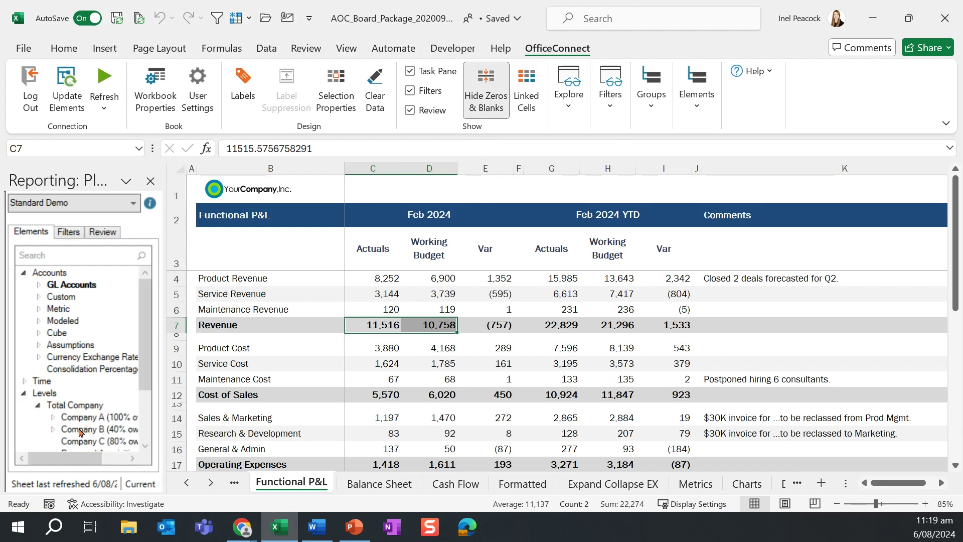
pyautogui.click(301, 257)
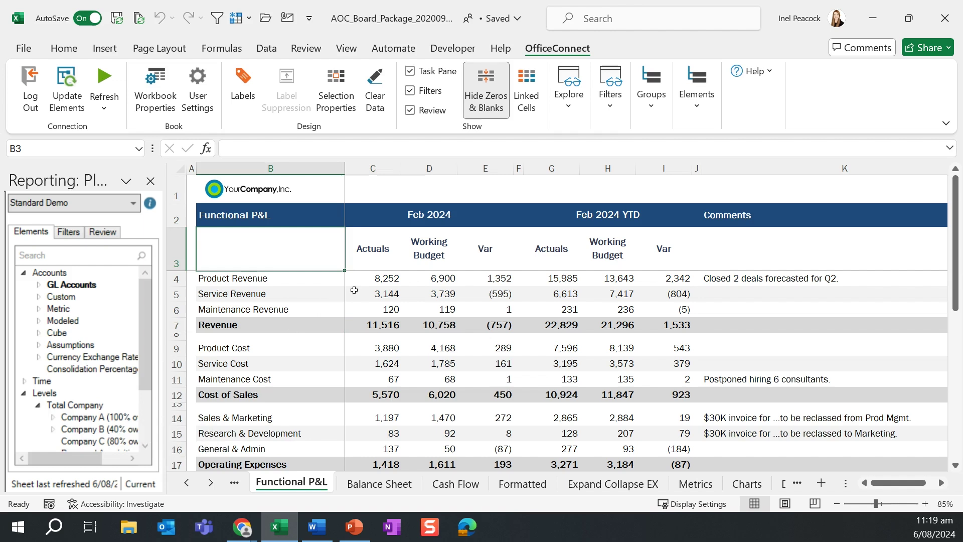
pyautogui.moveTo(956, 229)
pyautogui.mouseDown()
pyautogui.moveTo(958, 313)
pyautogui.moveTo(956, 227)
pyautogui.mouseUp()
# Check the Product and Service Revenue actuals and variance formulas, then view the Charts sheet's pie charts.
pyautogui.click(388, 281)
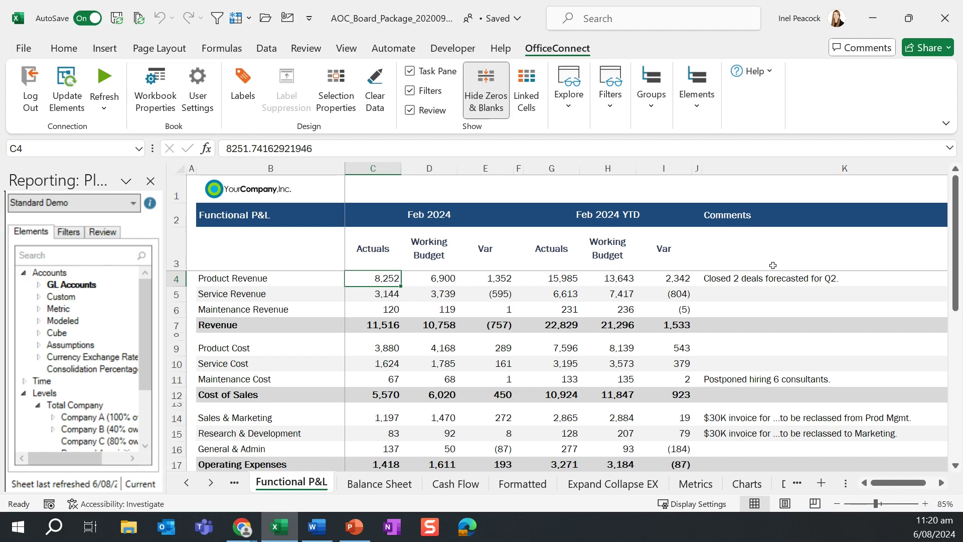
pyautogui.moveTo(954, 223)
pyautogui.mouseDown()
pyautogui.moveTo(958, 247)
pyautogui.moveTo(955, 220)
pyautogui.mouseUp()
pyautogui.click(390, 294)
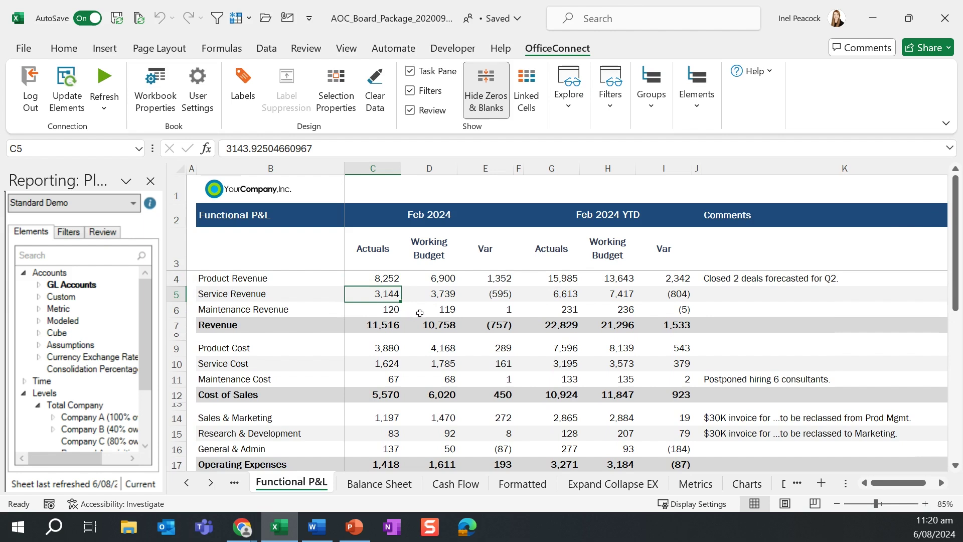
pyautogui.click(500, 279)
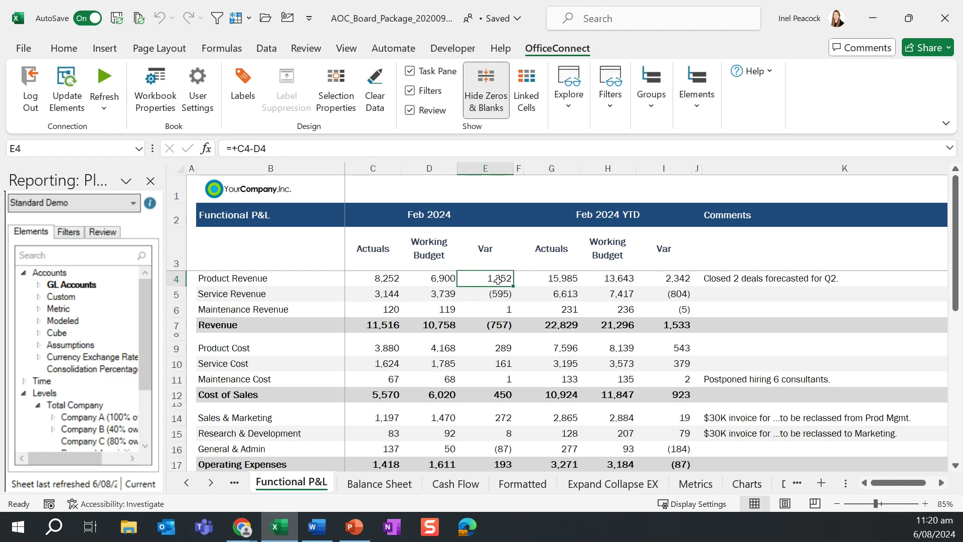
pyautogui.click(494, 349)
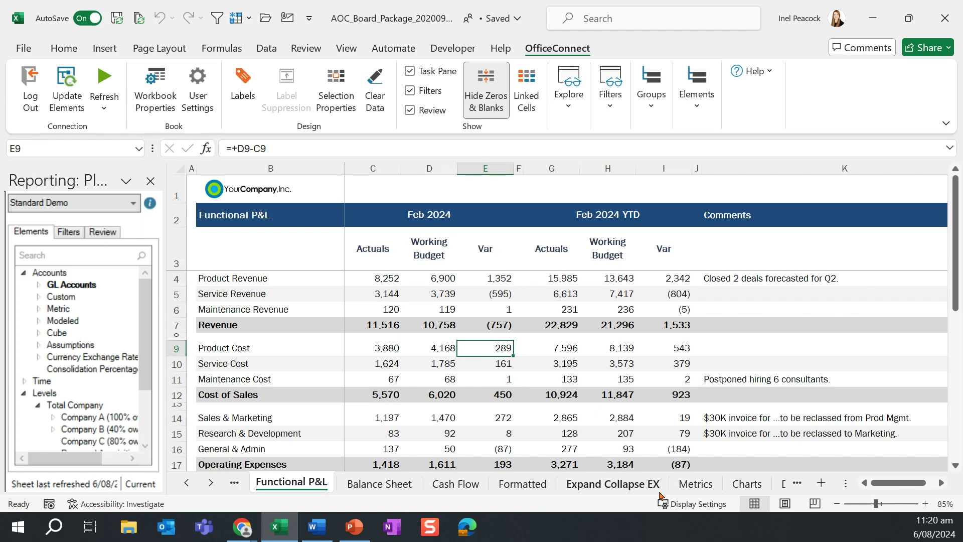
pyautogui.click(747, 483)
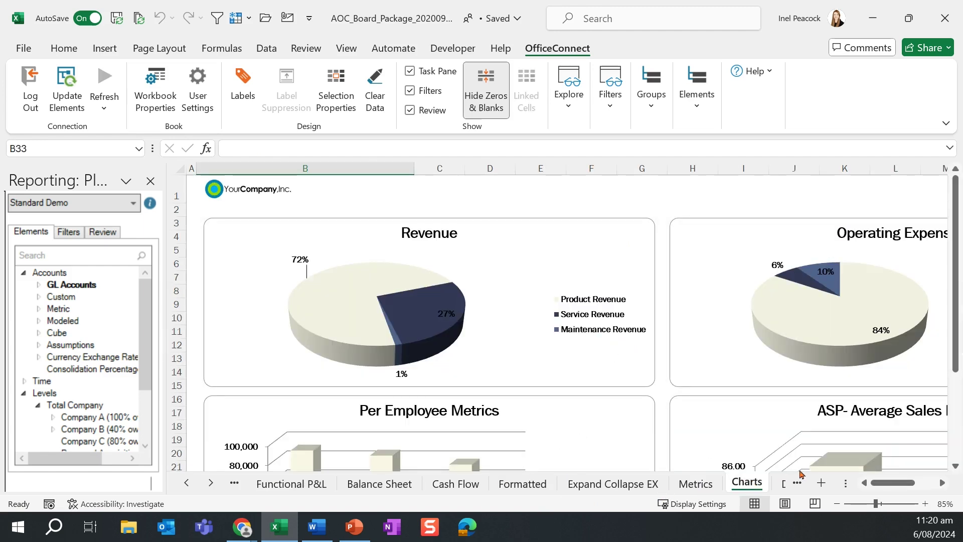
pyautogui.moveTo(895, 484)
pyautogui.mouseDown()
pyautogui.moveTo(911, 485)
pyautogui.moveTo(894, 485)
pyautogui.mouseUp()
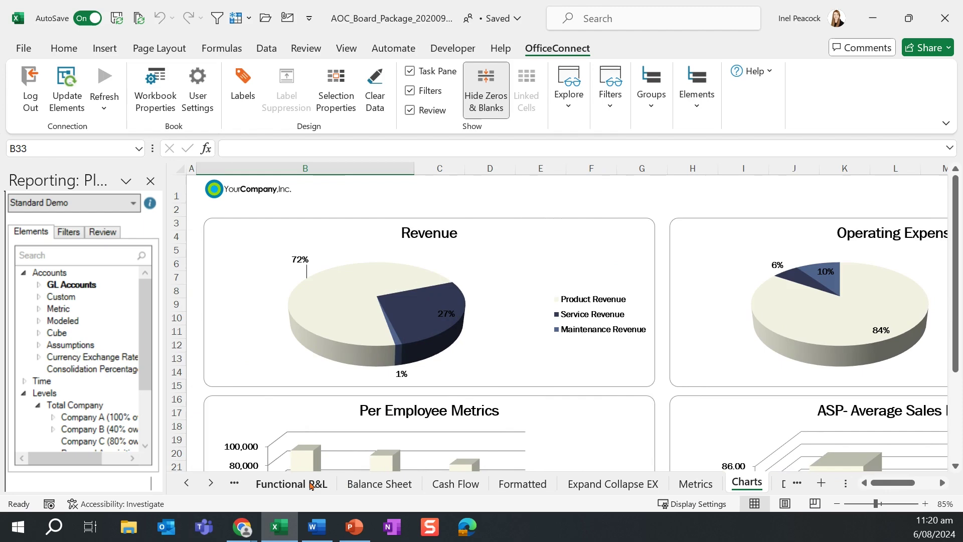
# Set the Functional P&L report date to 31 March 2024 in Workbook Properties and refresh the data.
pyautogui.click(291, 483)
pyautogui.click(150, 88)
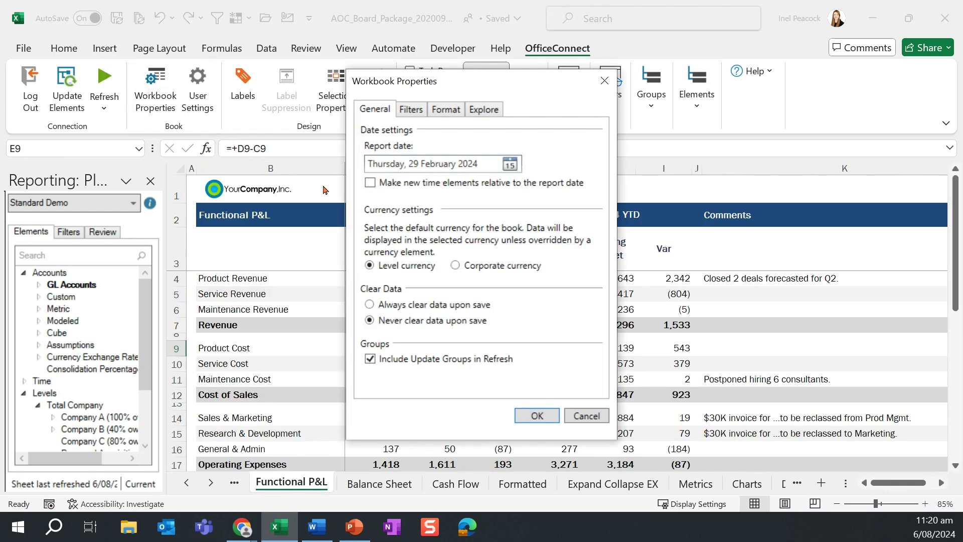
pyautogui.click(511, 164)
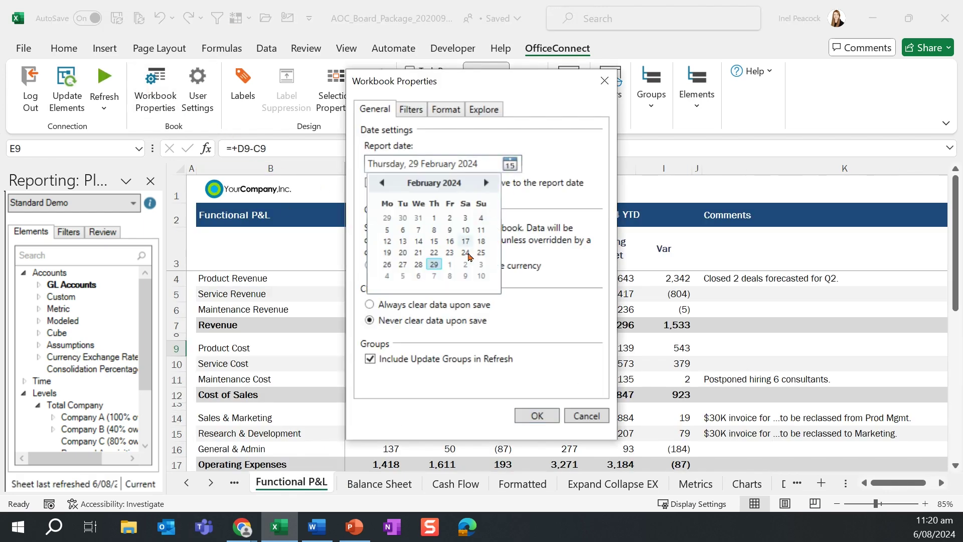
pyautogui.click(486, 183)
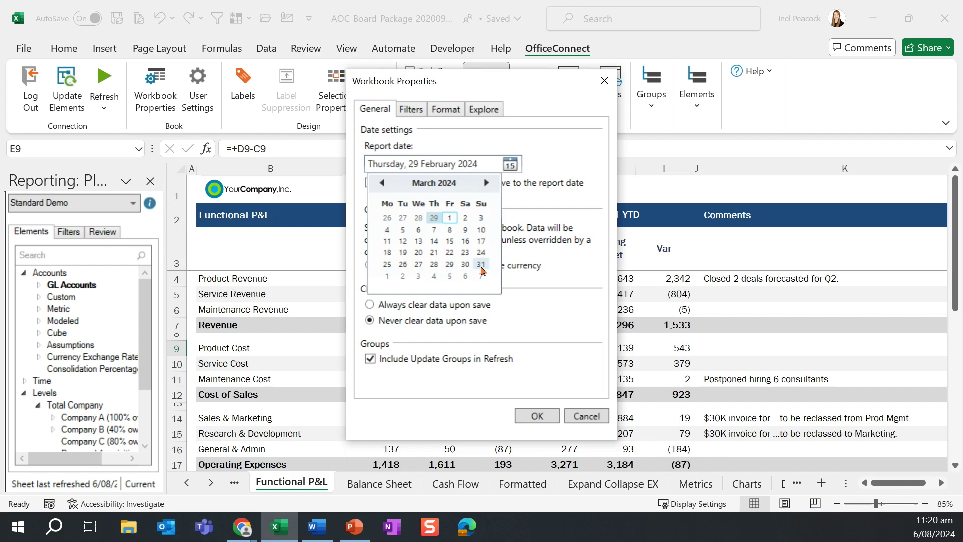
pyautogui.click(481, 265)
pyautogui.click(534, 415)
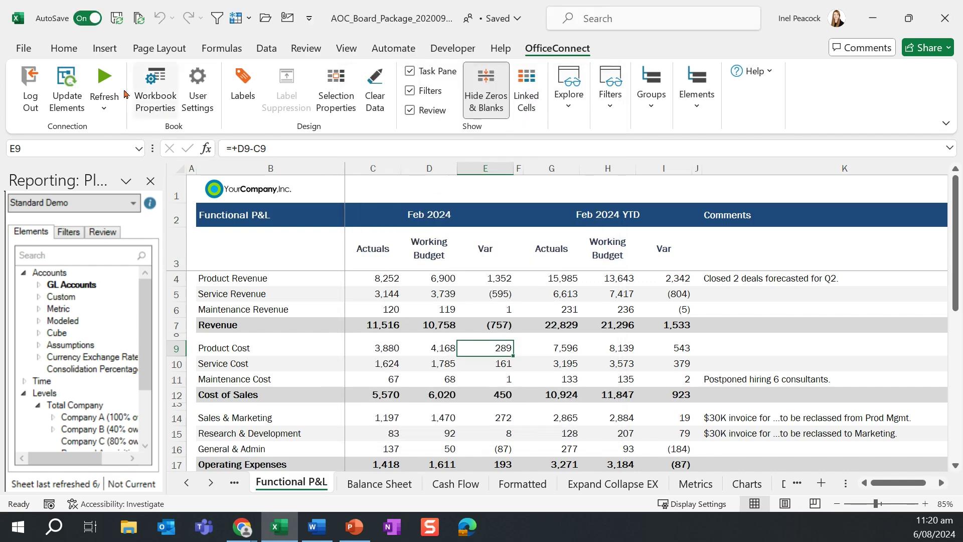
pyautogui.click(107, 87)
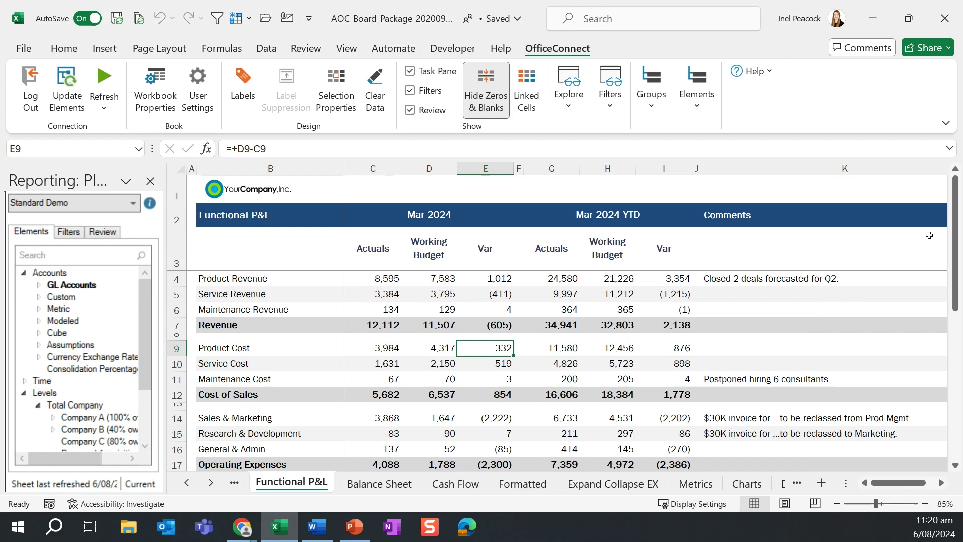
pyautogui.moveTo(956, 215)
pyautogui.mouseDown()
pyautogui.moveTo(960, 280)
pyautogui.moveTo(957, 217)
pyautogui.mouseUp()
pyautogui.click(375, 485)
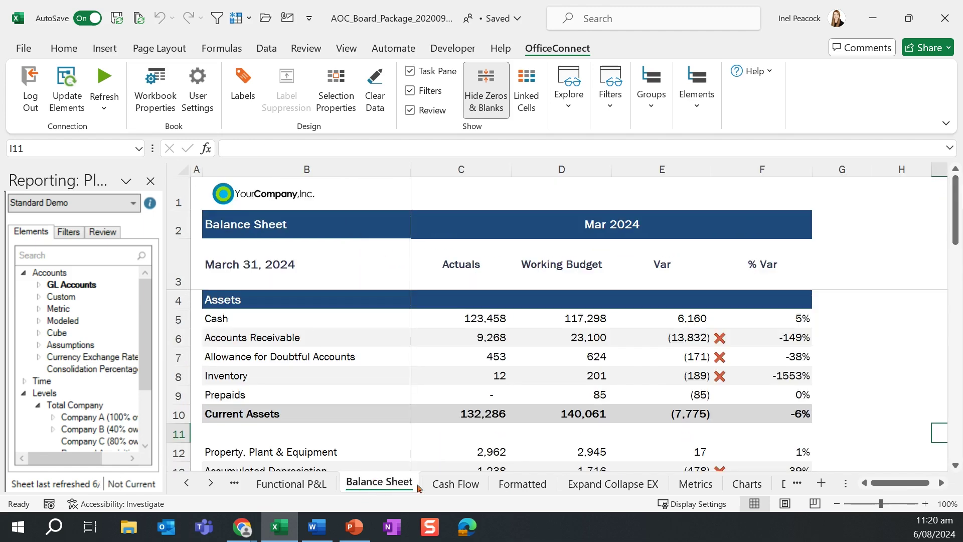
pyautogui.click(456, 485)
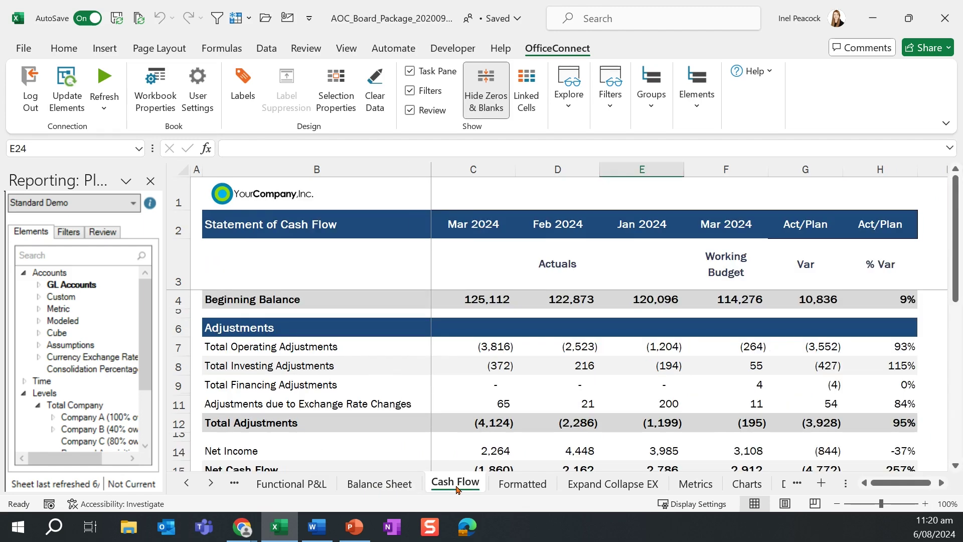
pyautogui.click(753, 483)
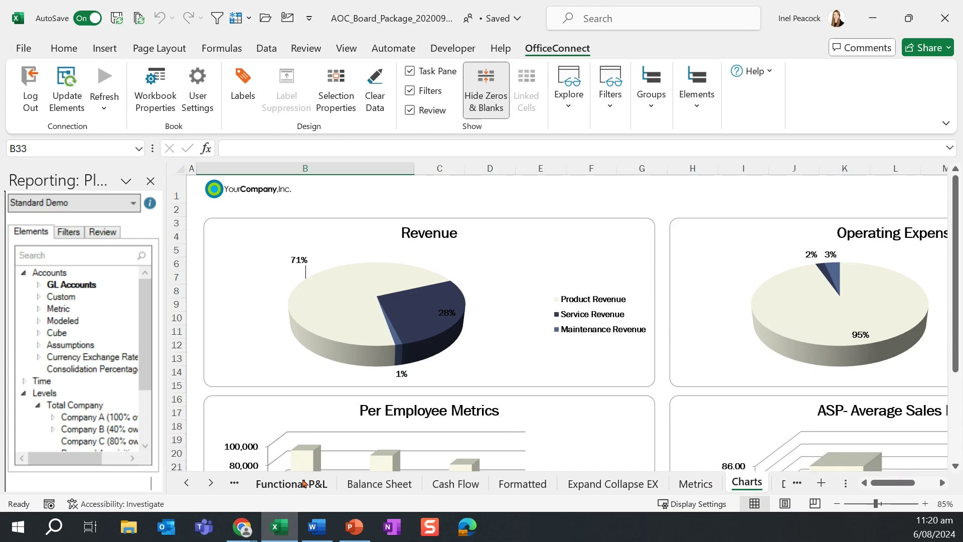
pyautogui.click(303, 483)
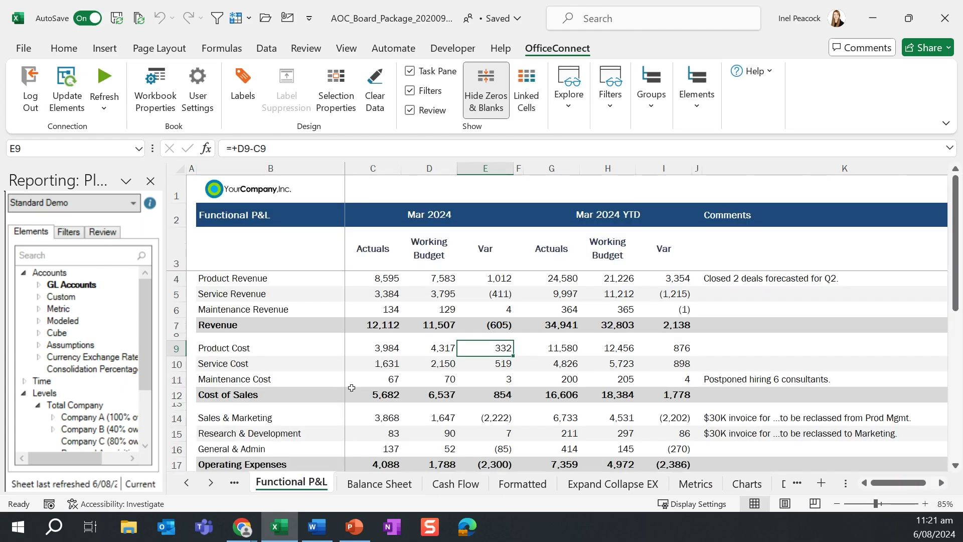
# Bring up the board presentation in PowerPoint with its OfficeConnect tab, showing the slide 2 agenda.
pyautogui.click(353, 527)
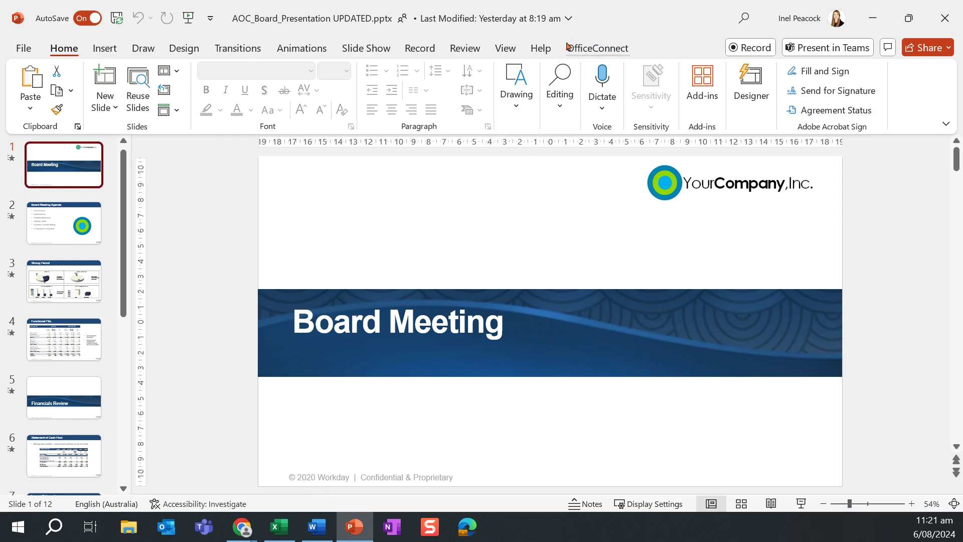
pyautogui.click(598, 49)
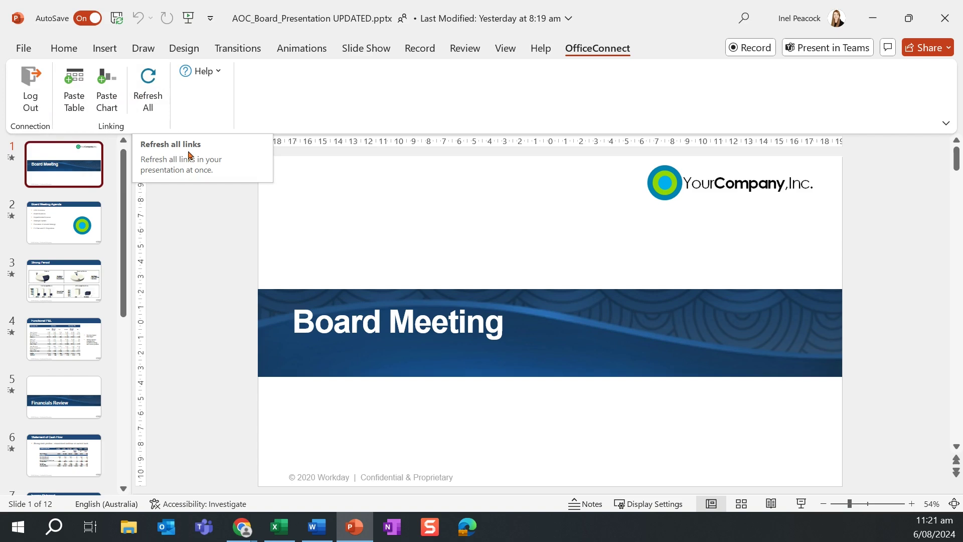
pyautogui.click(72, 229)
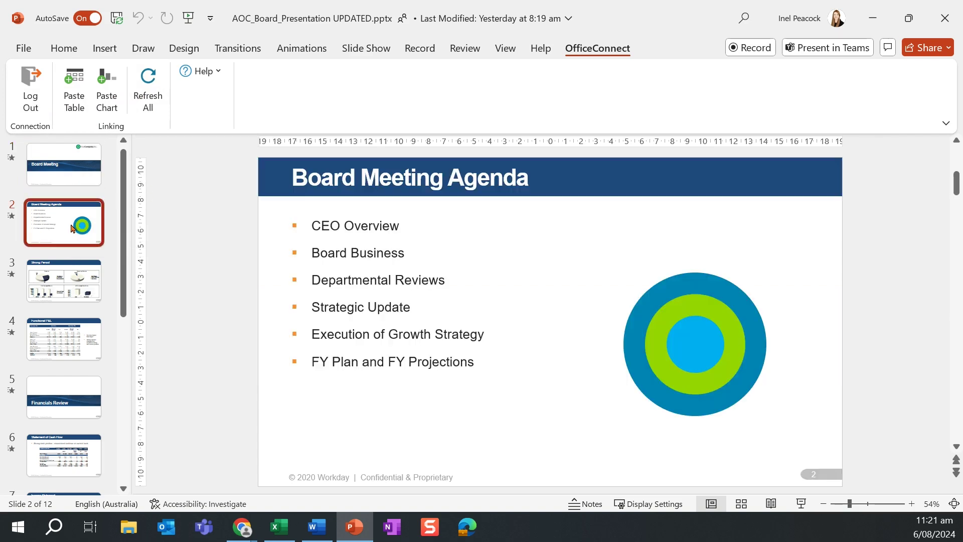
# Go past the slide 3 Strong Period charts to the linked Functional P&L table on slide 4.
pyautogui.click(64, 282)
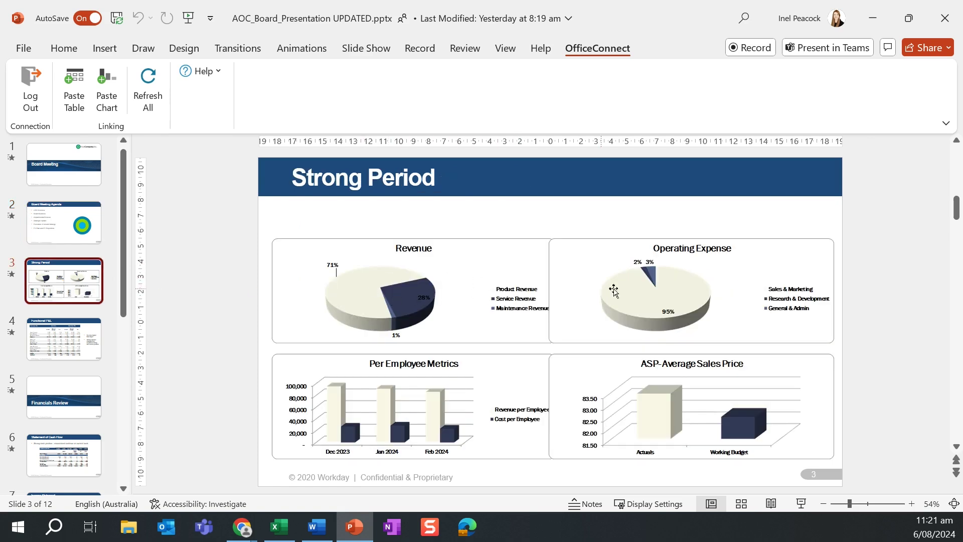
pyautogui.click(68, 342)
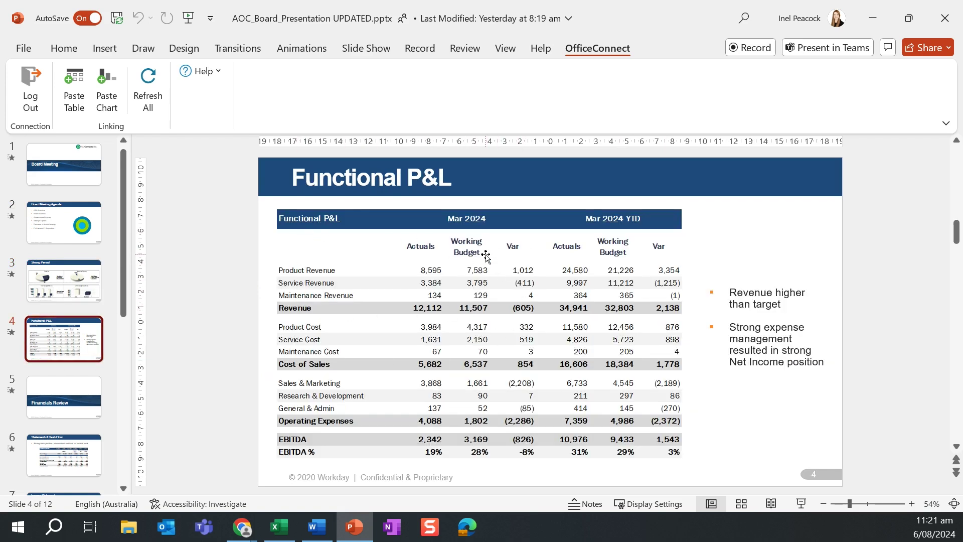